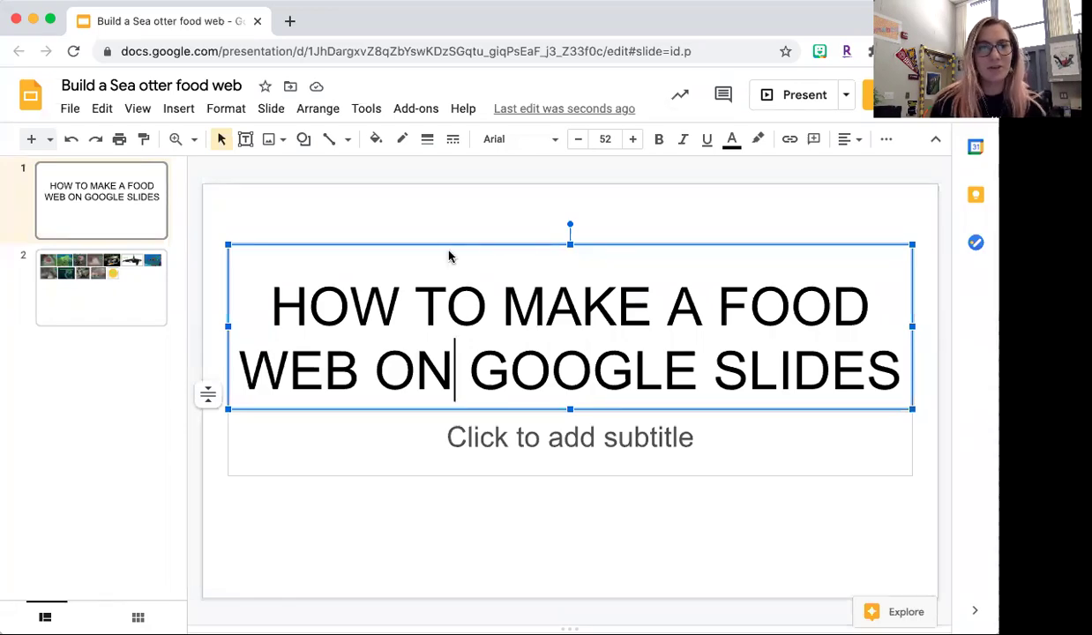
# Go to slide 2, the grid of twelve food web pictures including orca, kelp, sea otter and sun.
pyautogui.click(377, 201)
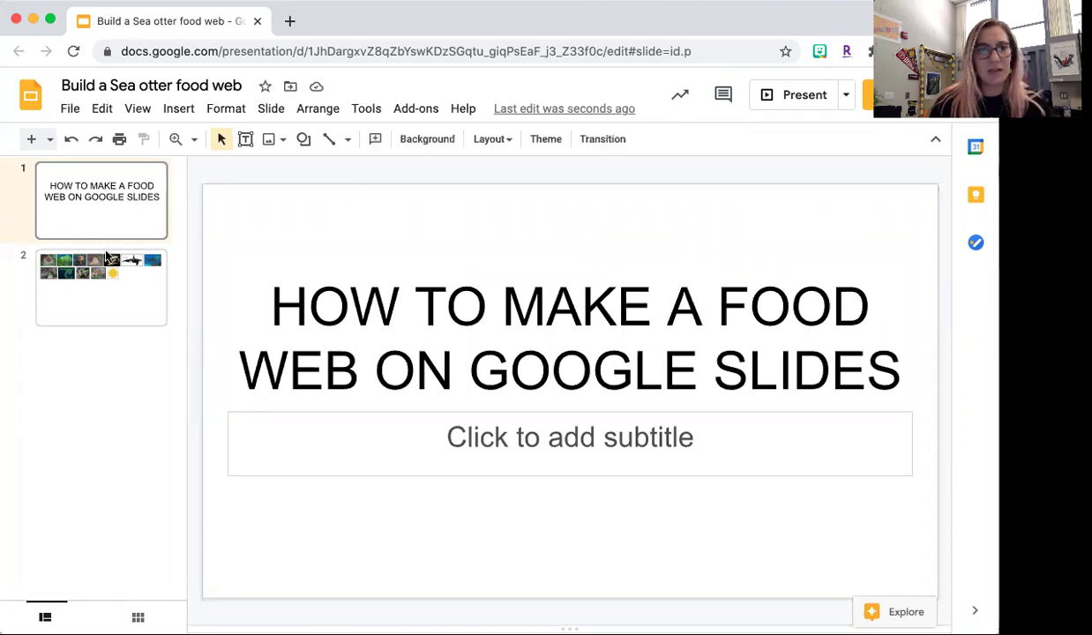
pyautogui.click(75, 299)
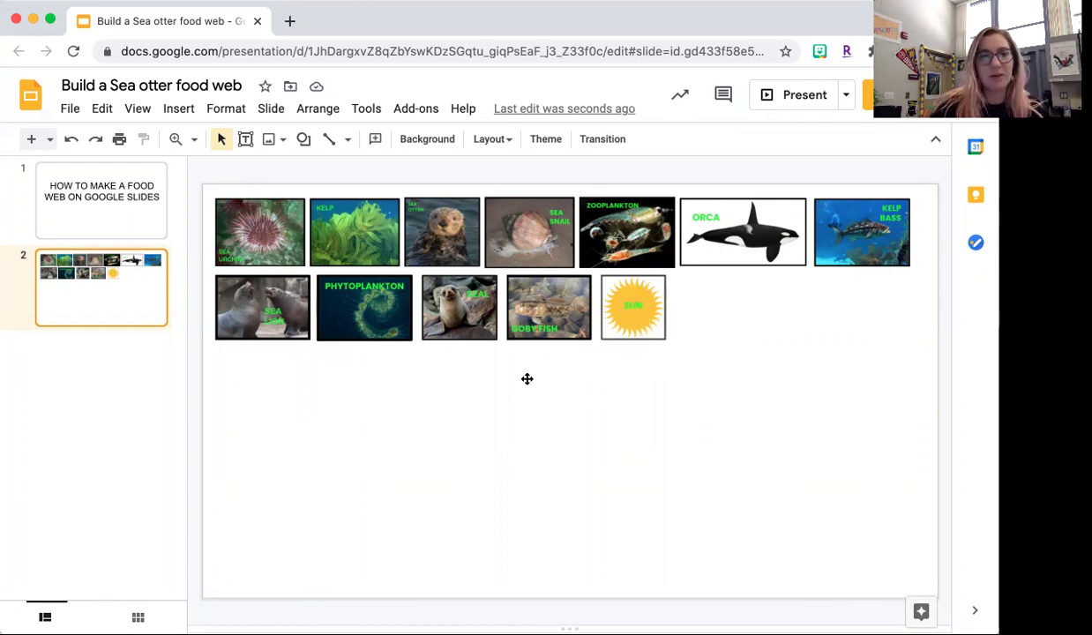
# Move the sun picture to the left below the rows and the kelp picture to the lower left.
pyautogui.moveTo(641, 307); pyautogui.dragTo(254, 390)
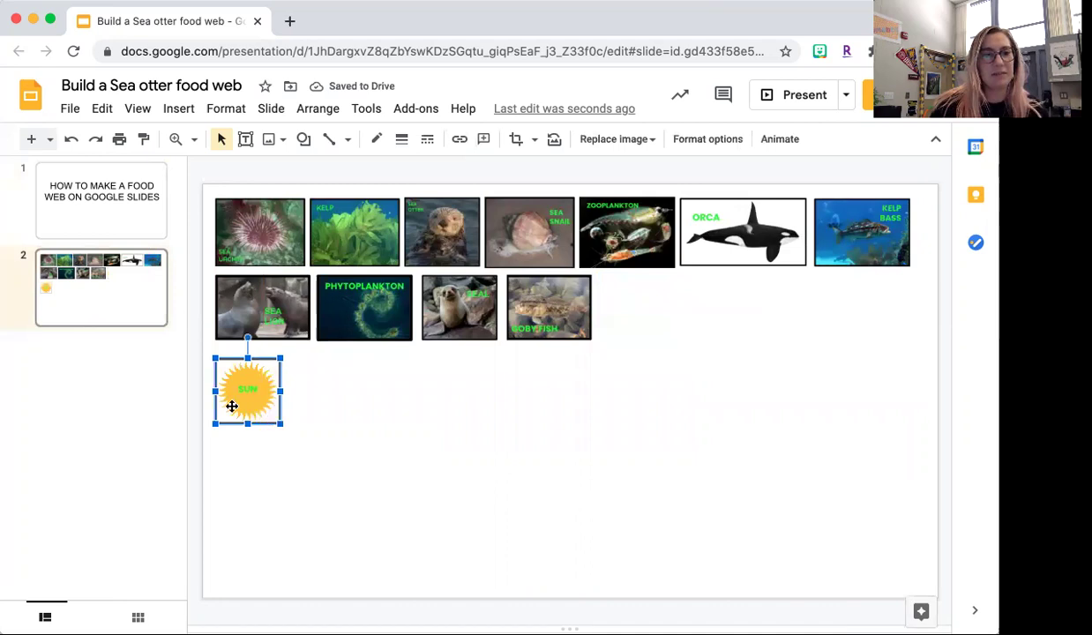
pyautogui.moveTo(353, 238); pyautogui.dragTo(388, 509)
pyautogui.click(473, 434)
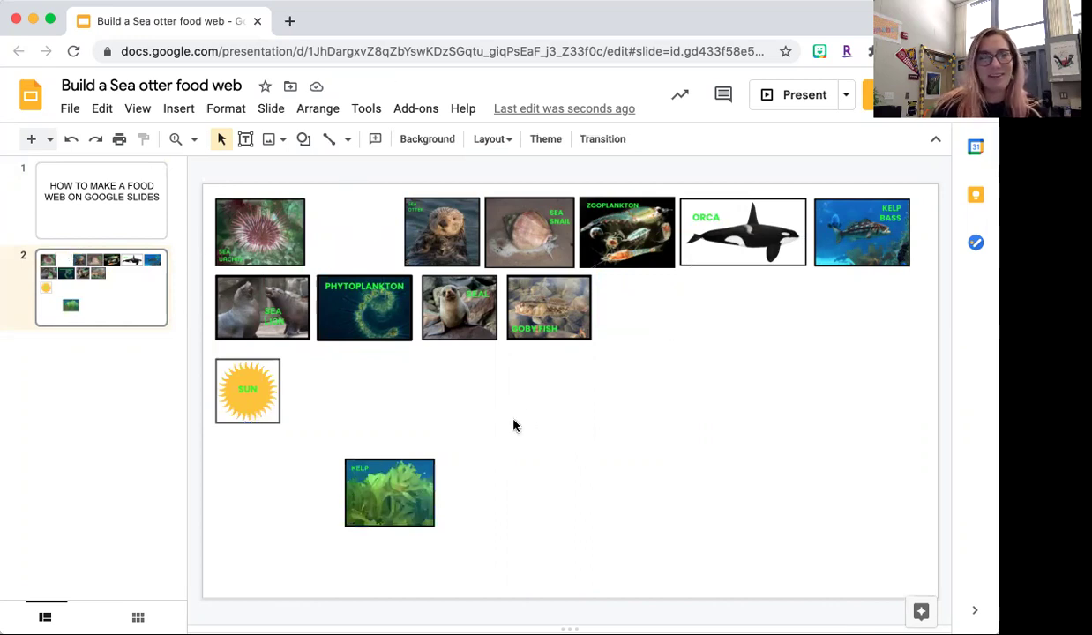
pyautogui.click(384, 486)
pyautogui.moveTo(404, 508); pyautogui.dragTo(342, 563)
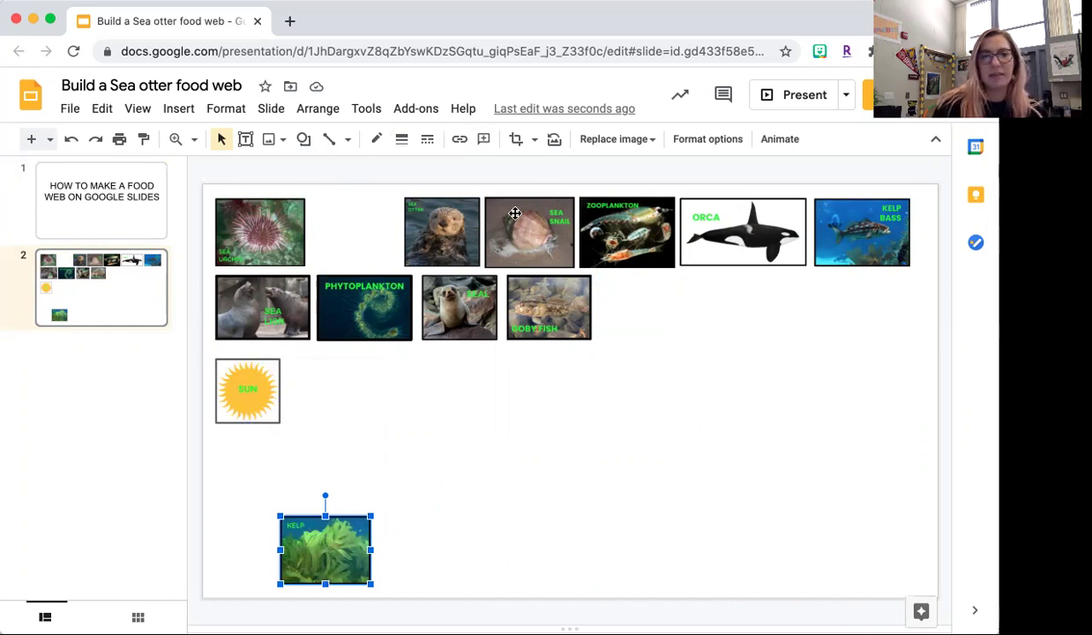
pyautogui.click(443, 526)
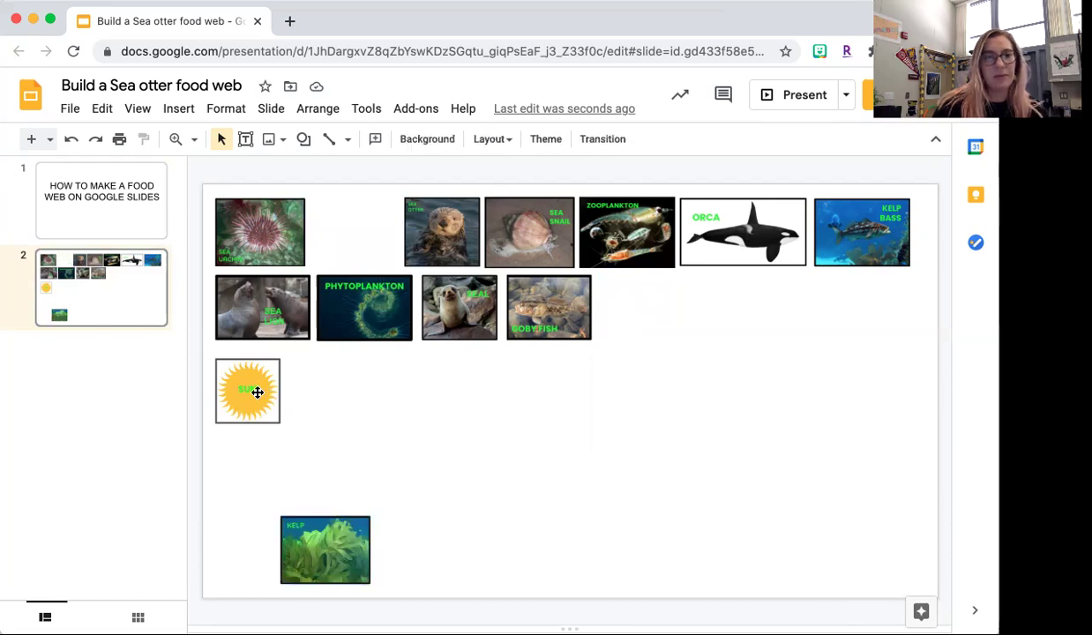
pyautogui.moveTo(257, 393); pyautogui.dragTo(245, 375)
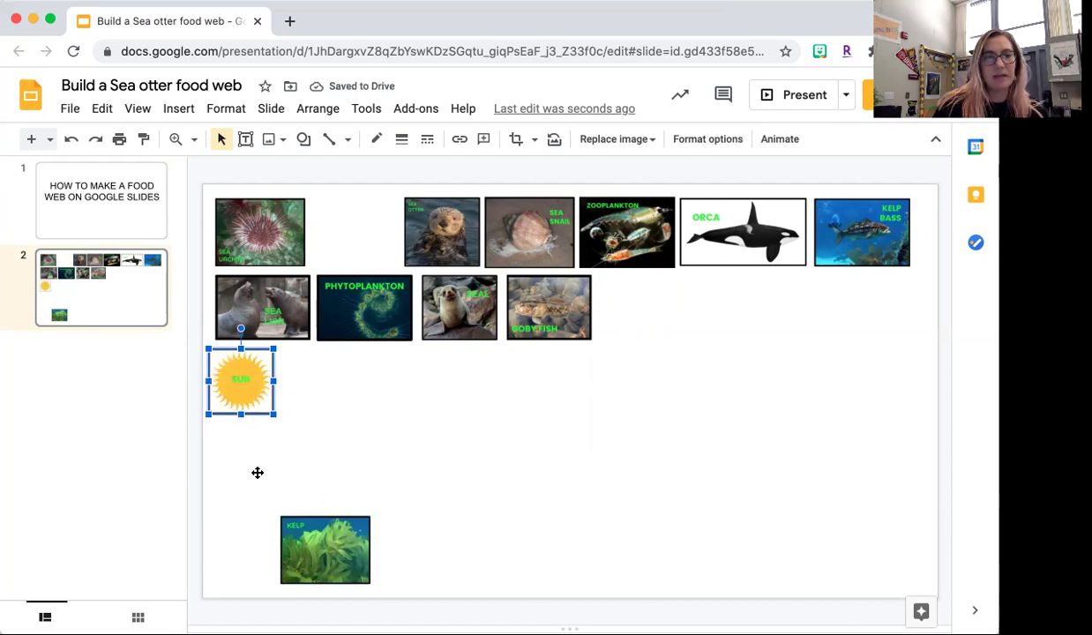
pyautogui.click(351, 176)
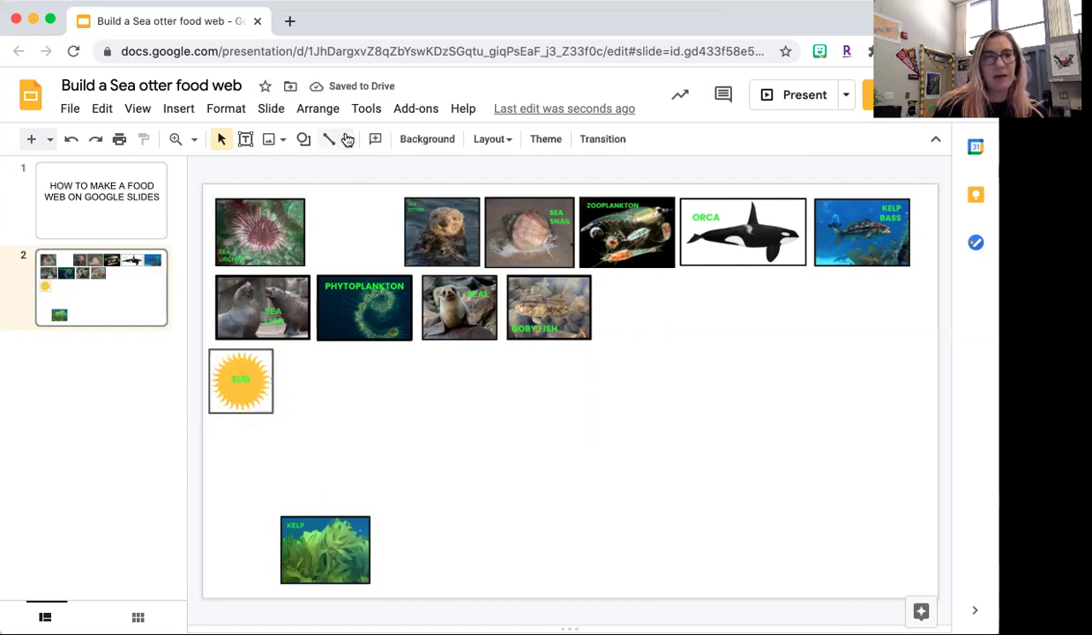
# Draw an arrow from the bottom of the sun down onto the kelp picture, then nudge the kelp.
pyautogui.click(348, 139)
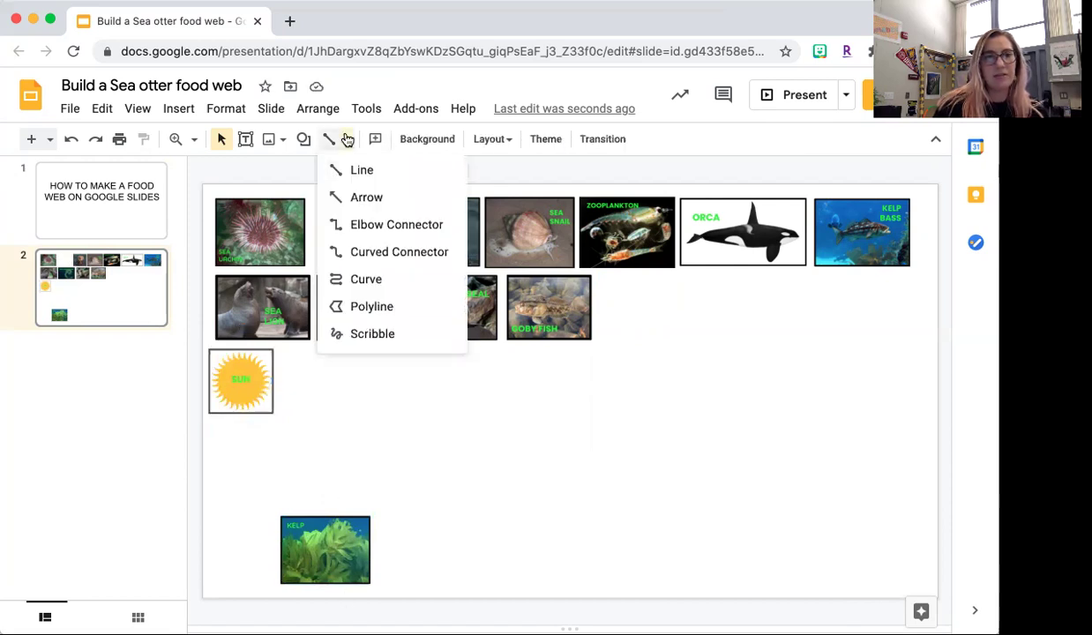
pyautogui.click(366, 197)
pyautogui.moveTo(314, 223)
pyautogui.moveTo(256, 349)
pyautogui.moveTo(243, 381)
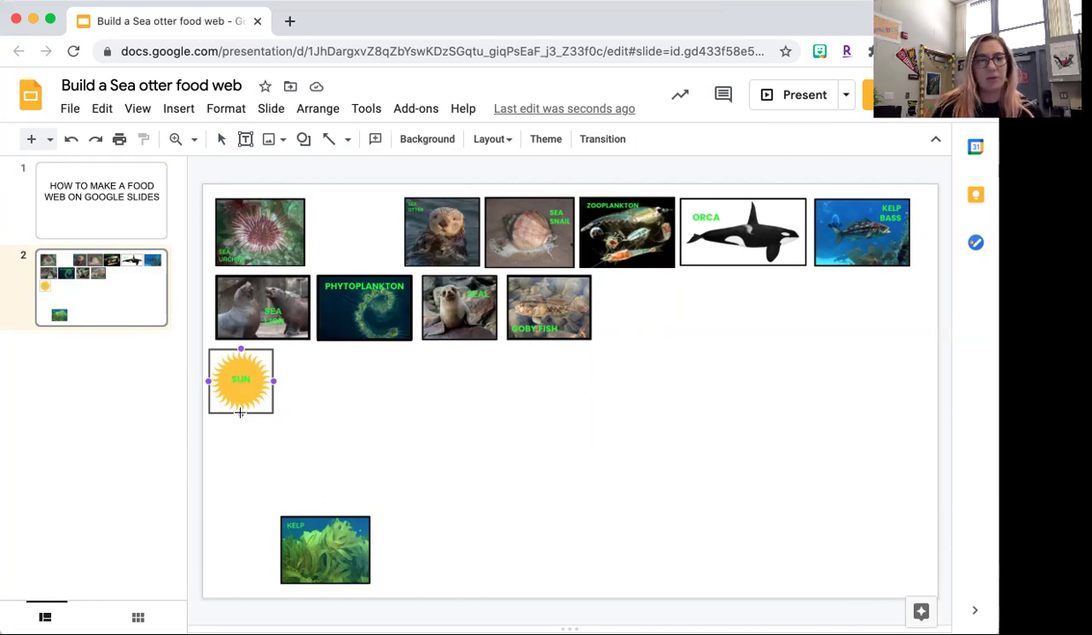
pyautogui.moveTo(240, 412); pyautogui.dragTo(322, 495)
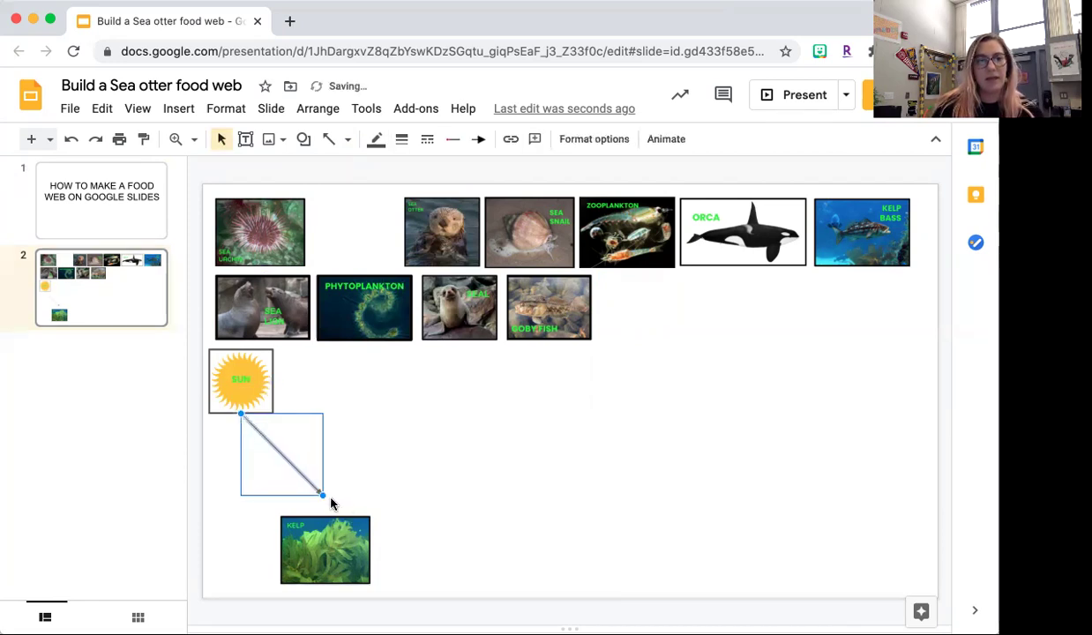
pyautogui.moveTo(321, 494); pyautogui.dragTo(322, 526)
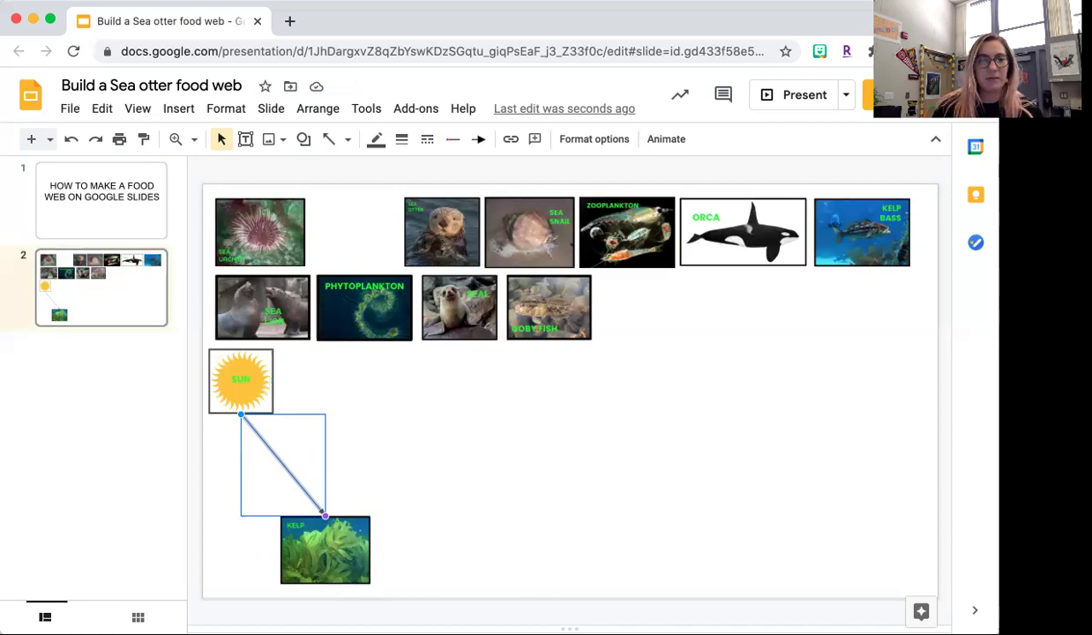
pyautogui.click(400, 544)
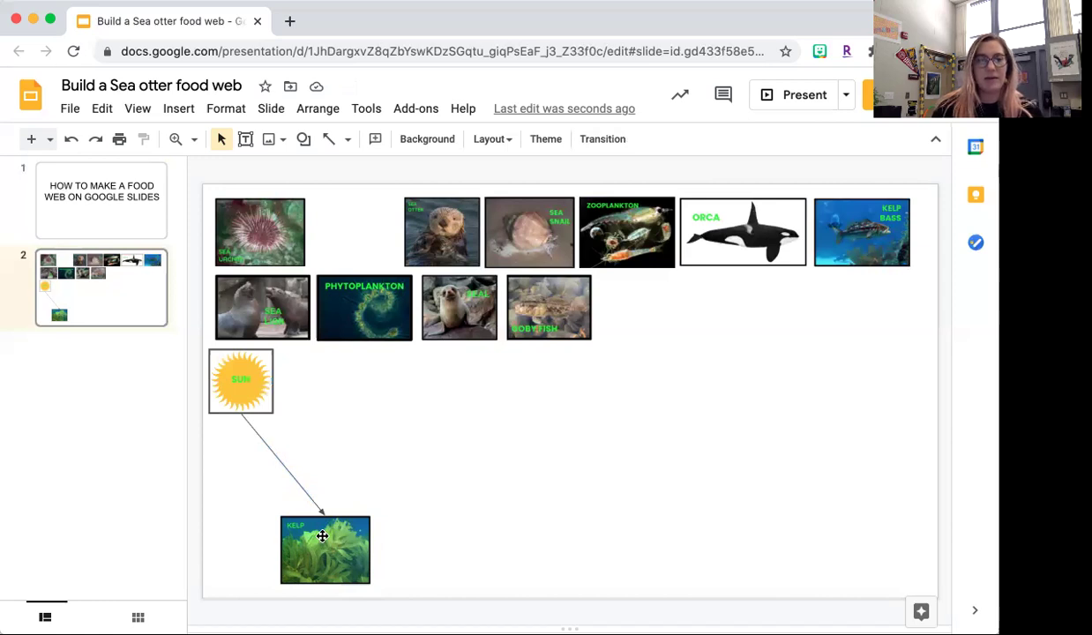
pyautogui.moveTo(322, 536)
pyautogui.mouseDown()
pyautogui.moveTo(317, 499)
pyautogui.moveTo(224, 504)
pyautogui.moveTo(280, 504)
pyautogui.moveTo(319, 558)
pyautogui.mouseUp()
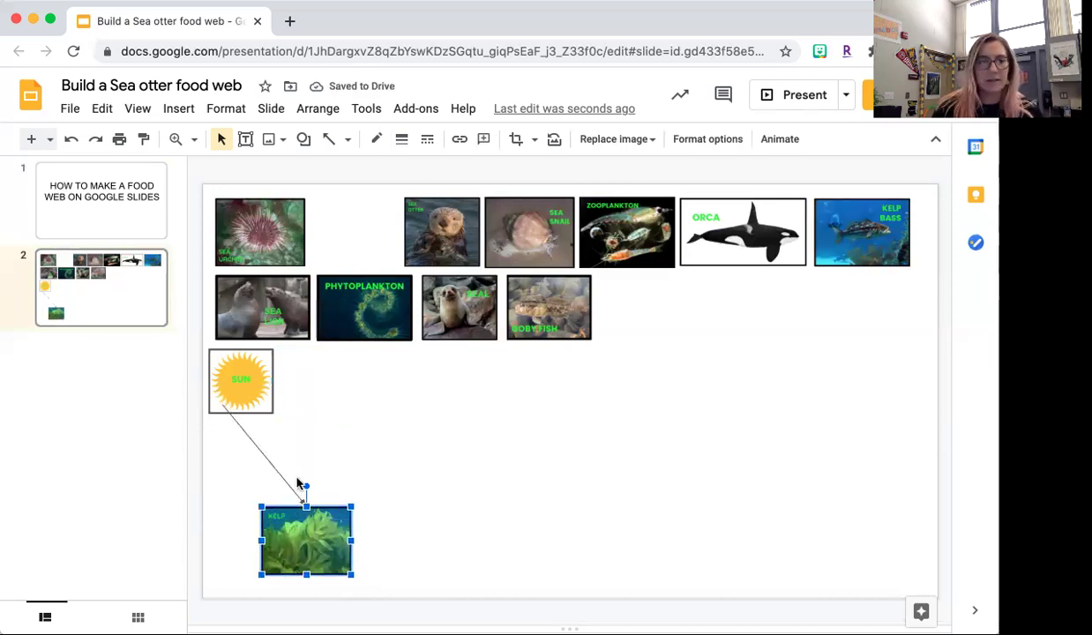
# Replace the sun-to-kelp arrow with one connected from the sun's bottom point to the kelp's top point.
pyautogui.click(270, 459)
pyautogui.press('Delete')
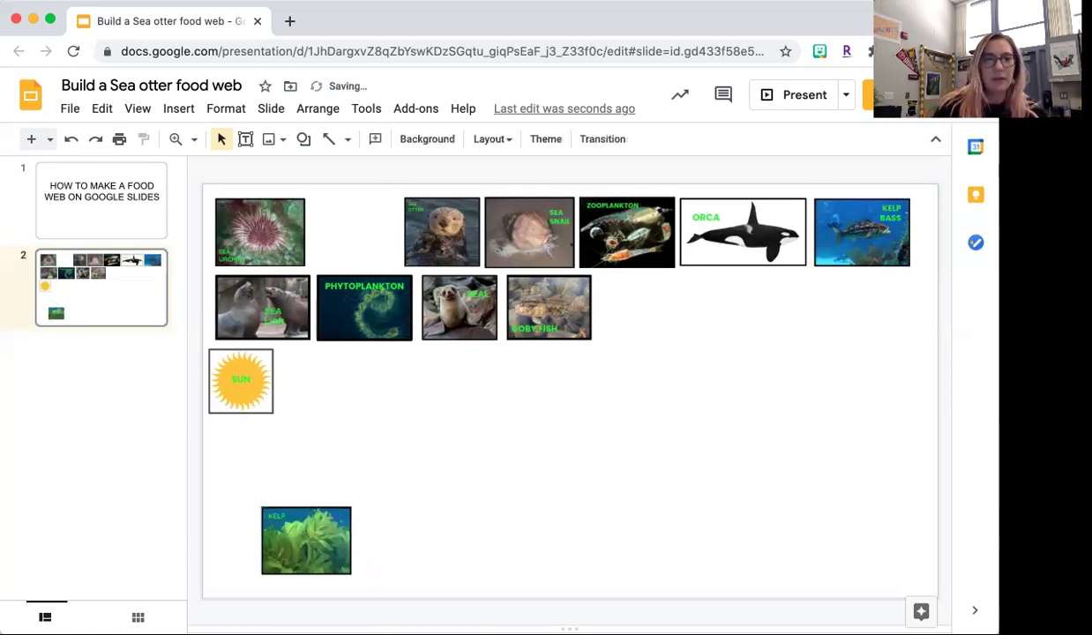
pyautogui.click(328, 139)
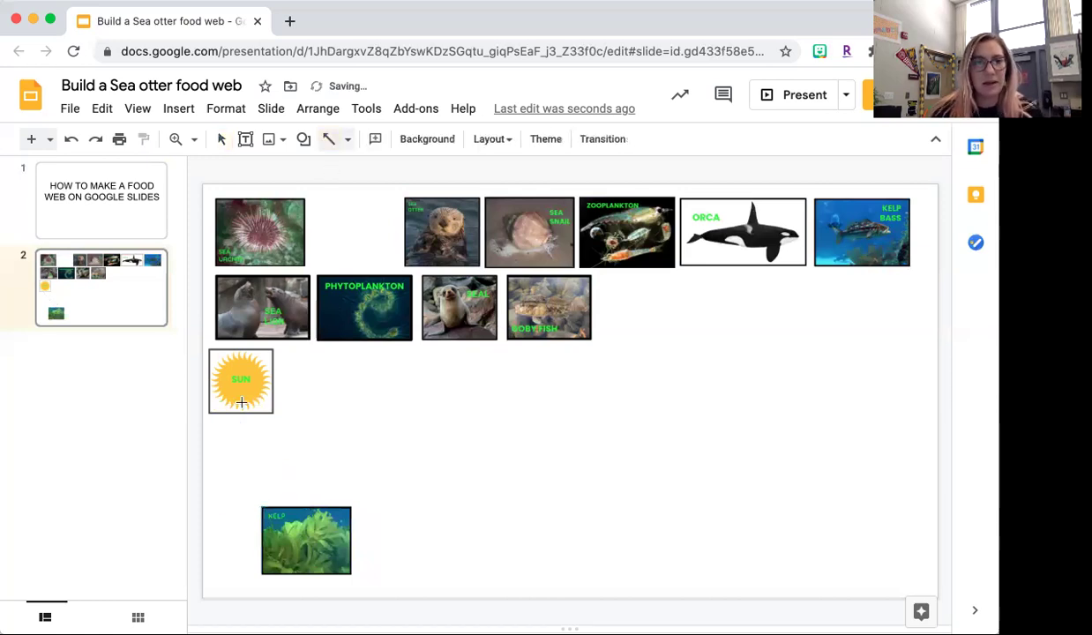
pyautogui.moveTo(277, 475); pyautogui.dragTo(304, 508)
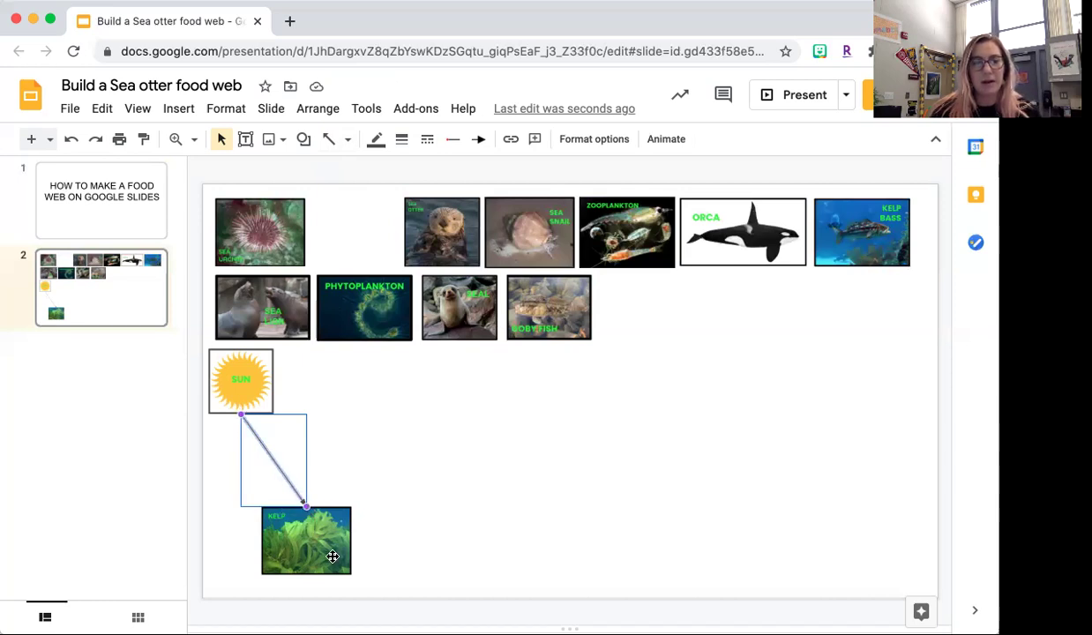
pyautogui.click(416, 555)
# Move the kelp picture around to confirm the arrow stays attached.
pyautogui.moveTo(300, 541); pyautogui.dragTo(433, 520)
pyautogui.moveTo(374, 542); pyautogui.dragTo(327, 576)
pyautogui.click(409, 554)
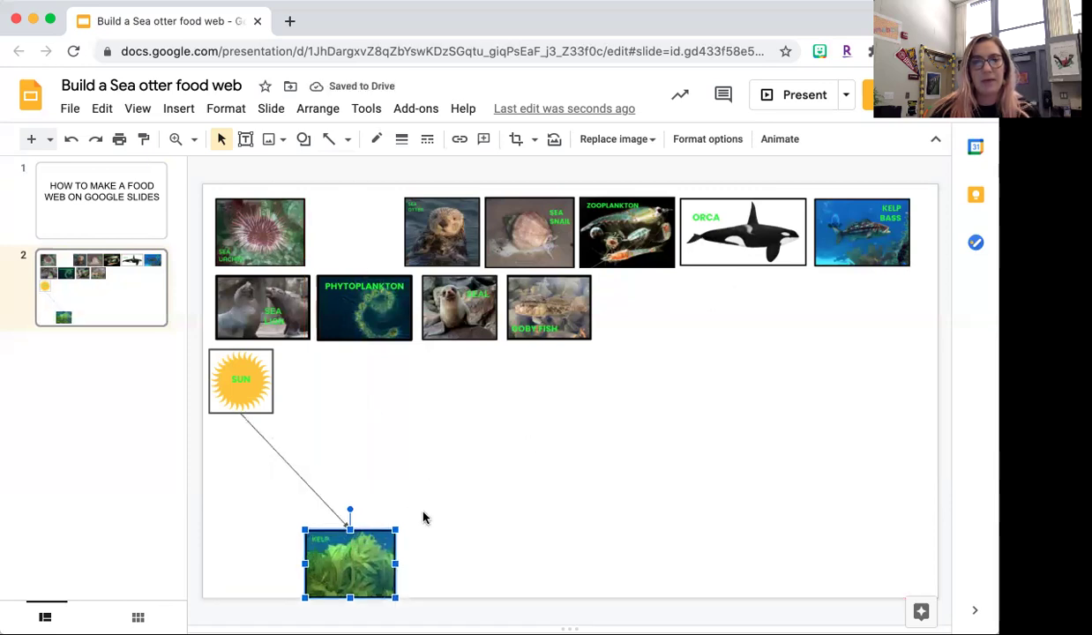
# Settle the kelp picture and move the sea urchin picture down beside it.
pyautogui.moveTo(351, 545); pyautogui.dragTo(353, 531)
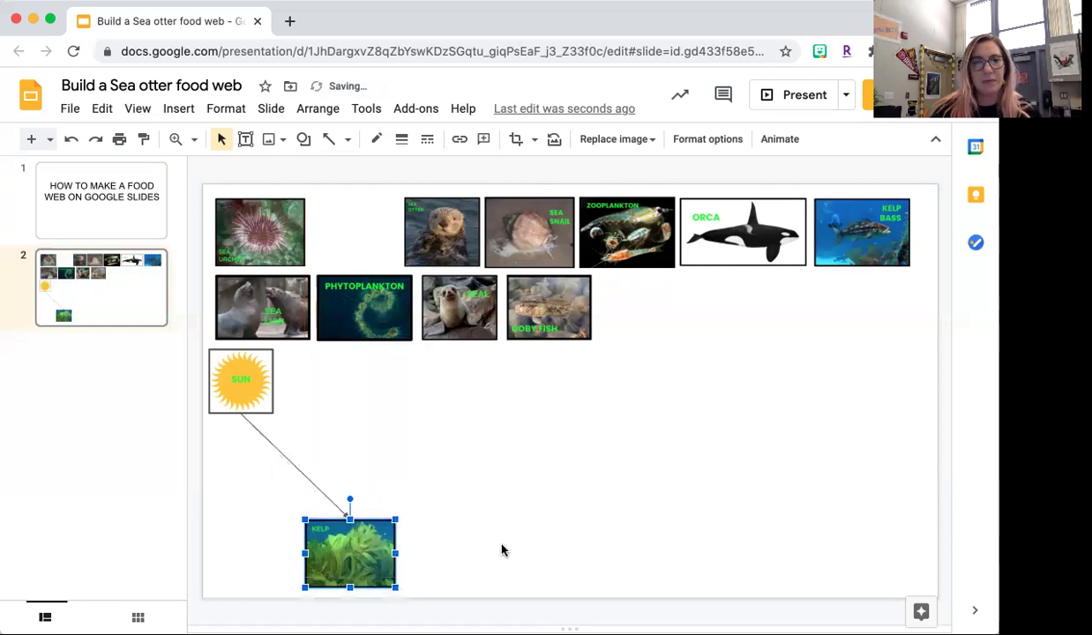
pyautogui.click(261, 219)
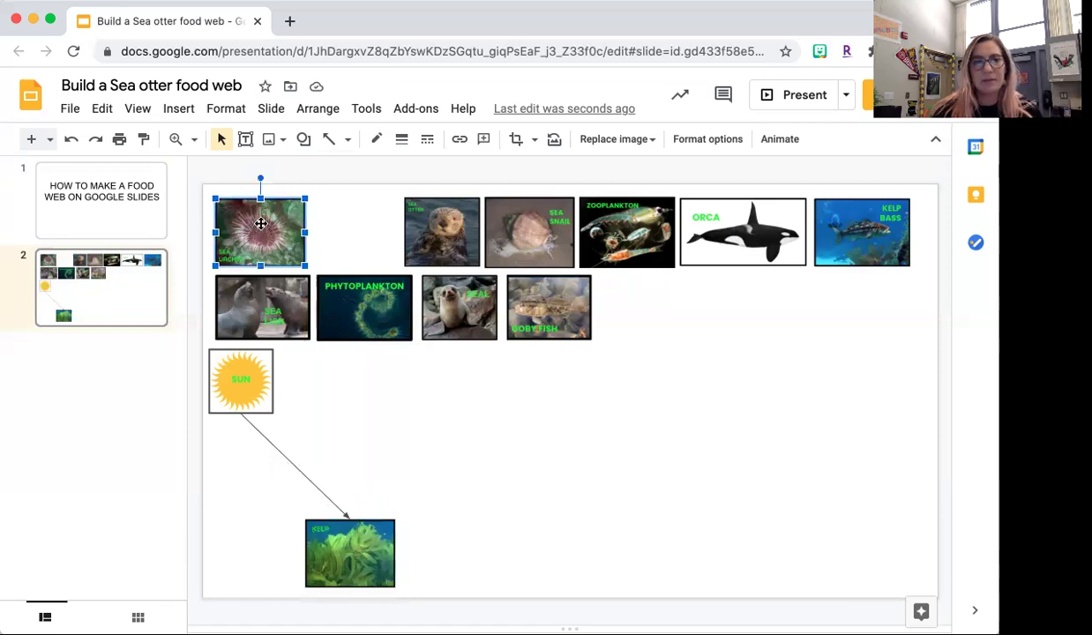
pyautogui.moveTo(261, 223); pyautogui.dragTo(468, 521)
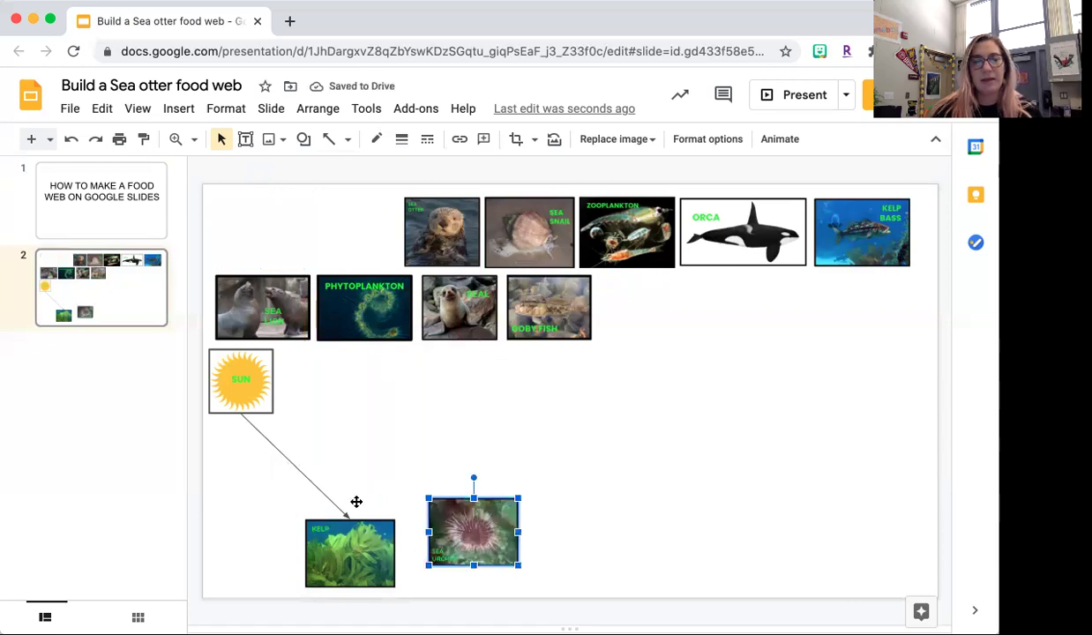
pyautogui.press('Escape')
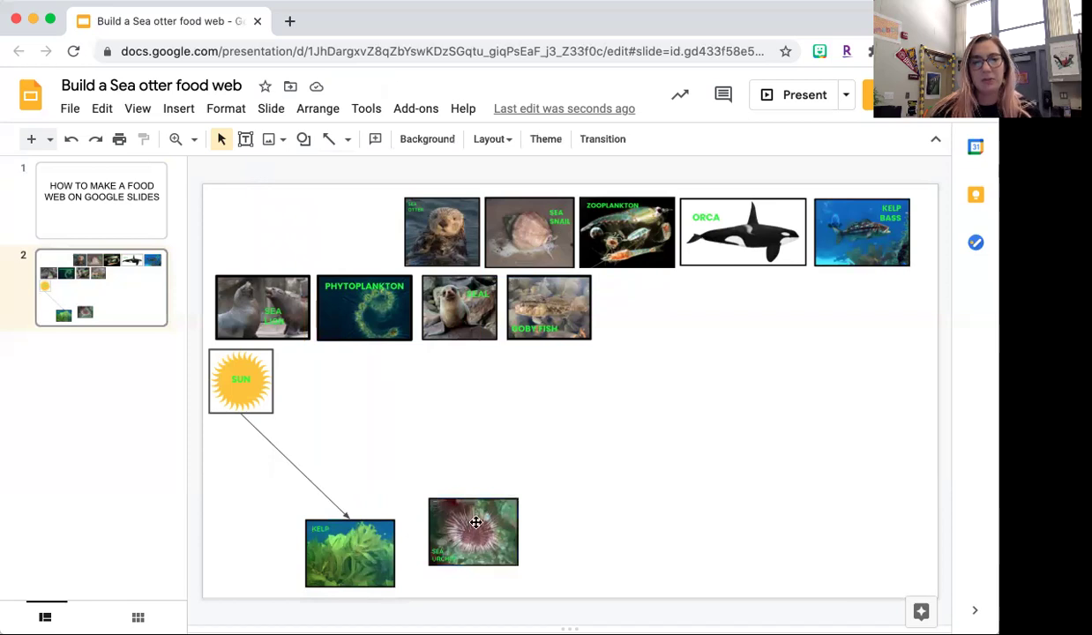
pyautogui.moveTo(459, 503); pyautogui.dragTo(458, 468)
# Draw an arrow from the kelp picture to the sea urchin picture.
pyautogui.click(327, 141)
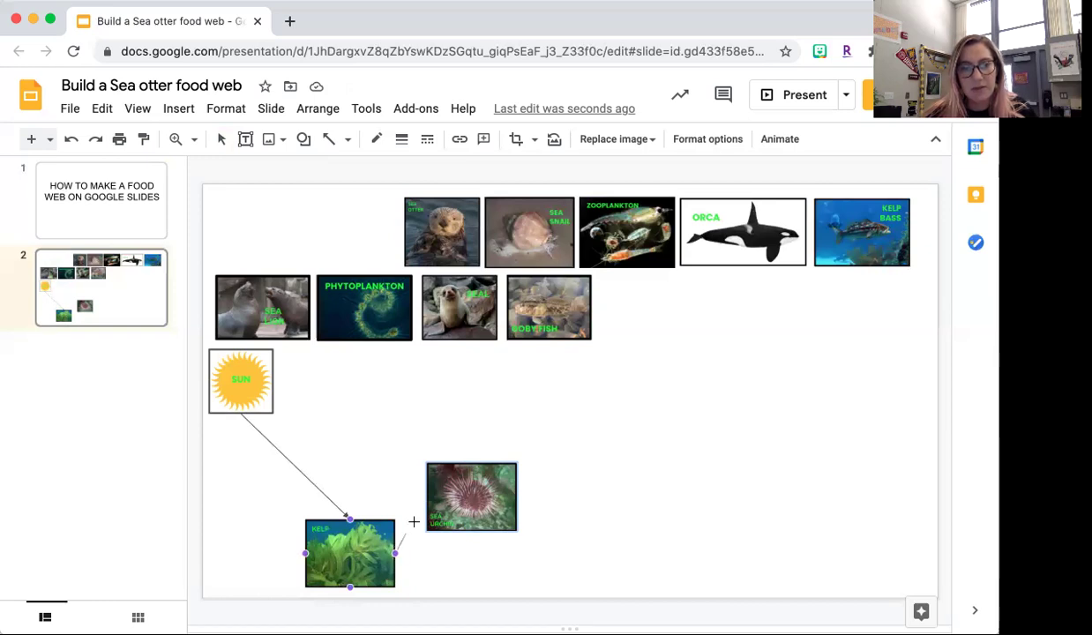
pyautogui.moveTo(414, 522); pyautogui.dragTo(427, 498)
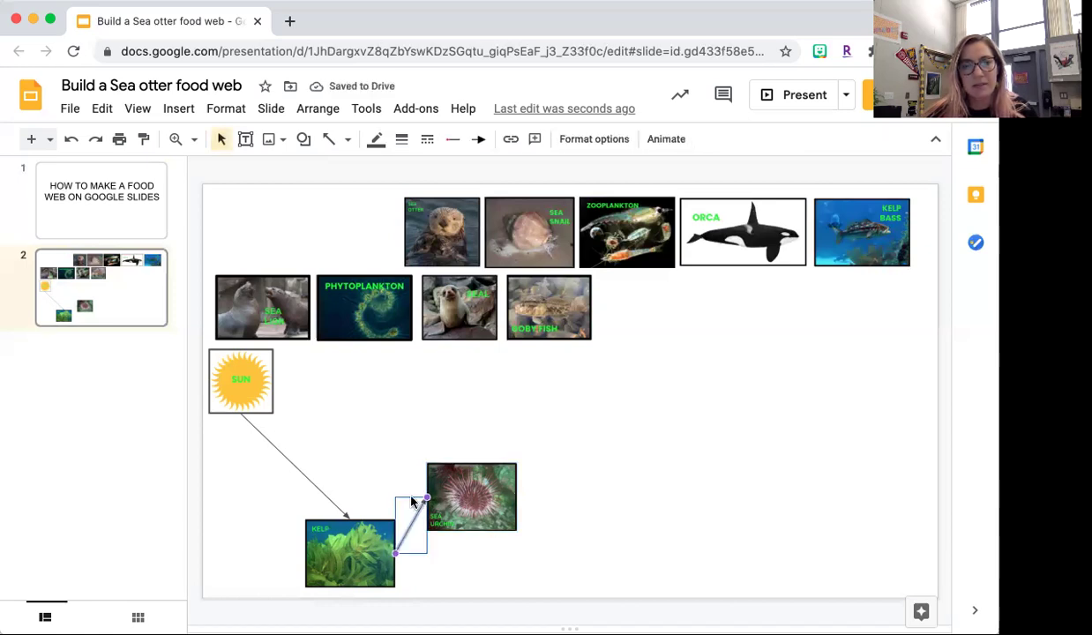
pyautogui.click(484, 579)
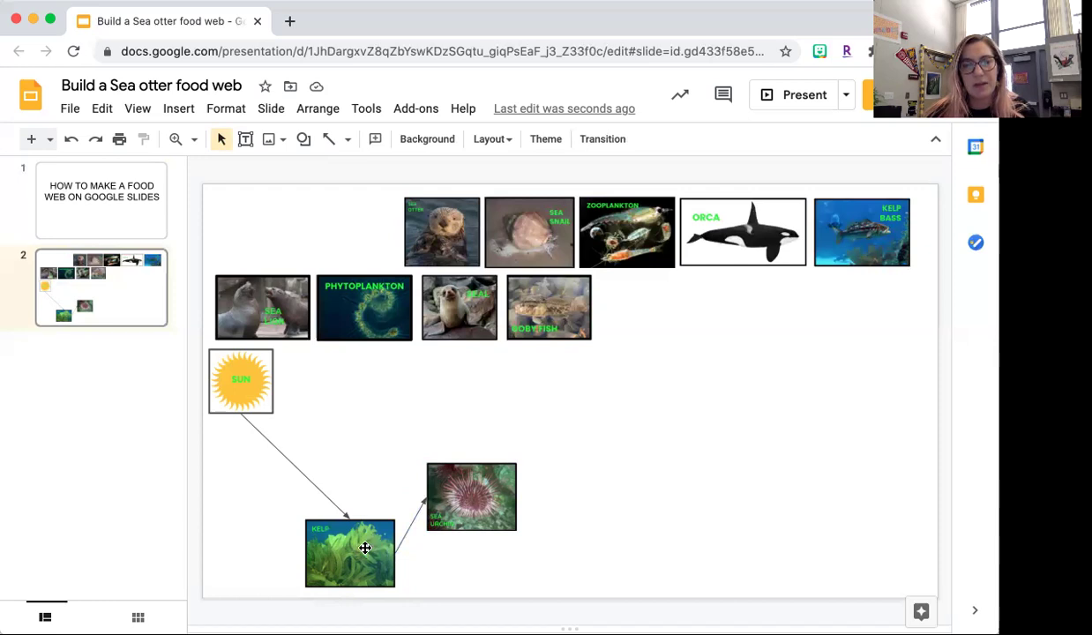
# Move the sun to the top-left corner and enlarge the kelp picture.
pyautogui.moveTo(255, 385); pyautogui.dragTo(254, 227)
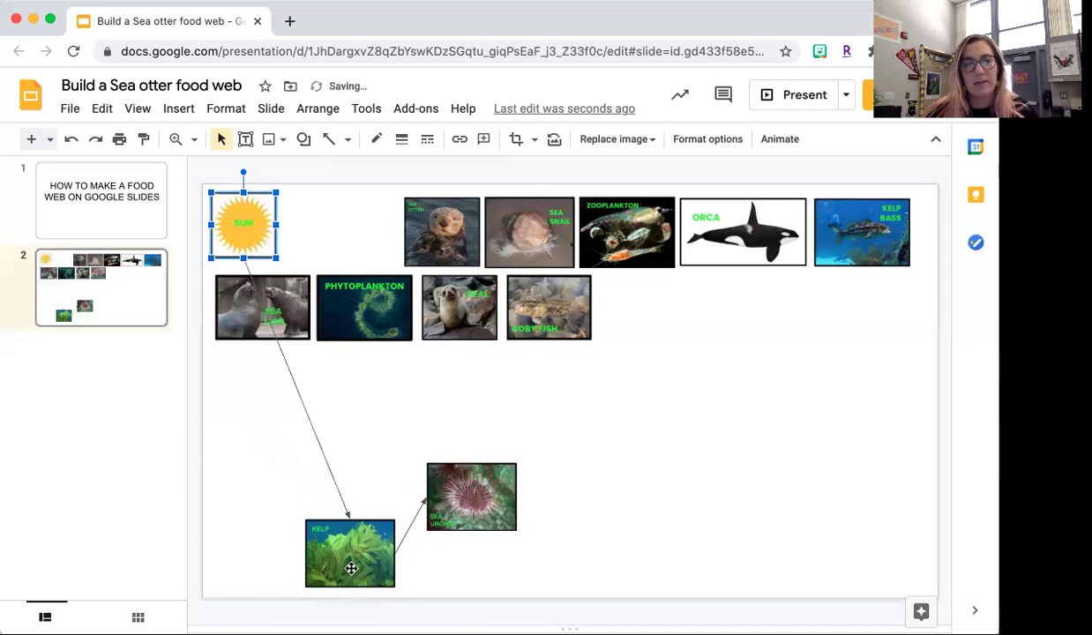
pyautogui.moveTo(349, 563); pyautogui.dragTo(347, 478)
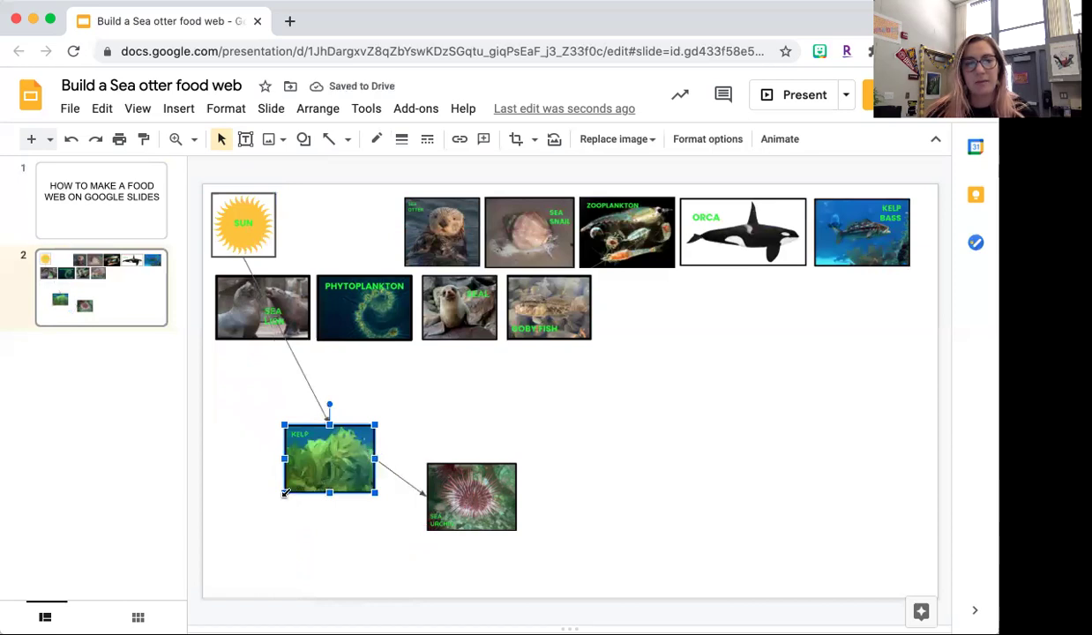
pyautogui.moveTo(284, 493); pyautogui.dragTo(211, 547)
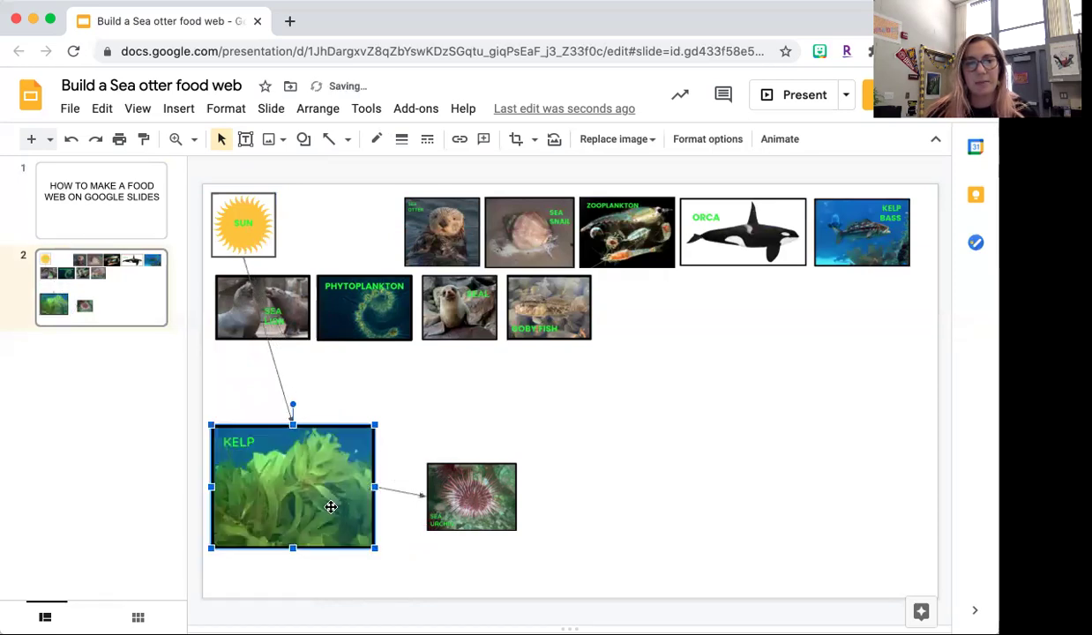
pyautogui.click(308, 410)
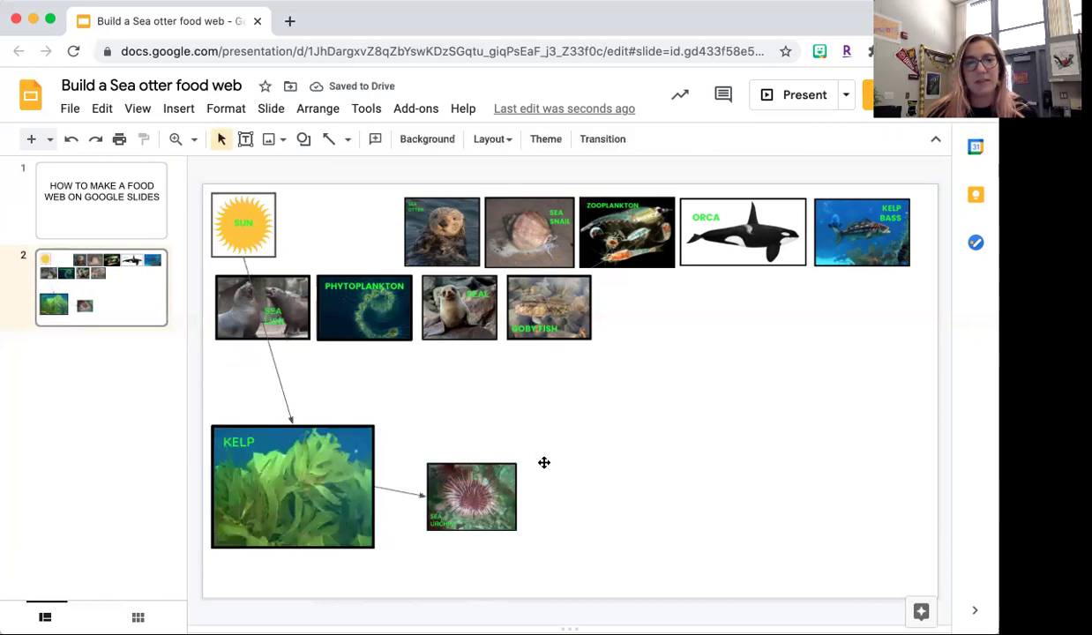
# Reposition the kelp and sea urchin pictures, checking the connecting arrow stays attached.
pyautogui.moveTo(514, 494); pyautogui.dragTo(599, 416)
pyautogui.click(322, 494)
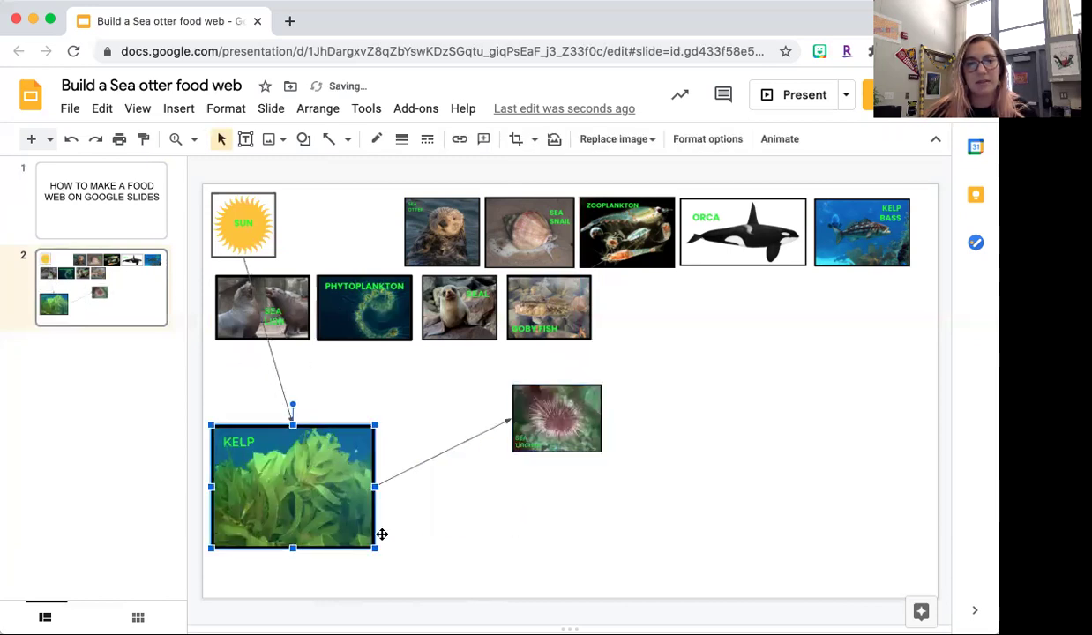
pyautogui.moveTo(382, 535); pyautogui.dragTo(412, 564)
pyautogui.moveTo(534, 416); pyautogui.dragTo(506, 494)
pyautogui.click(448, 488)
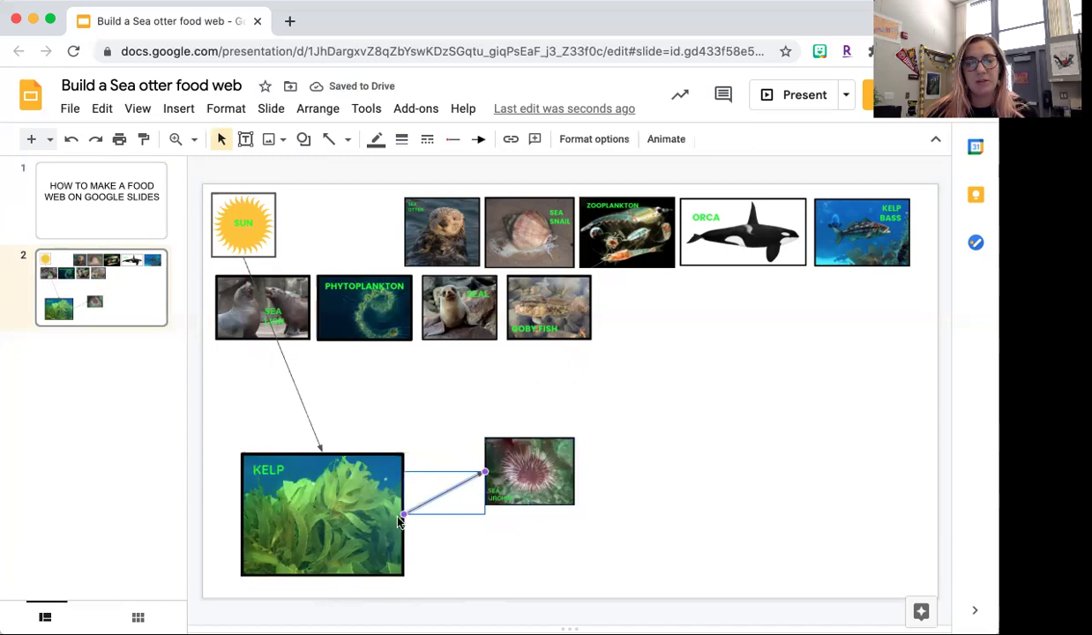
pyautogui.click(515, 573)
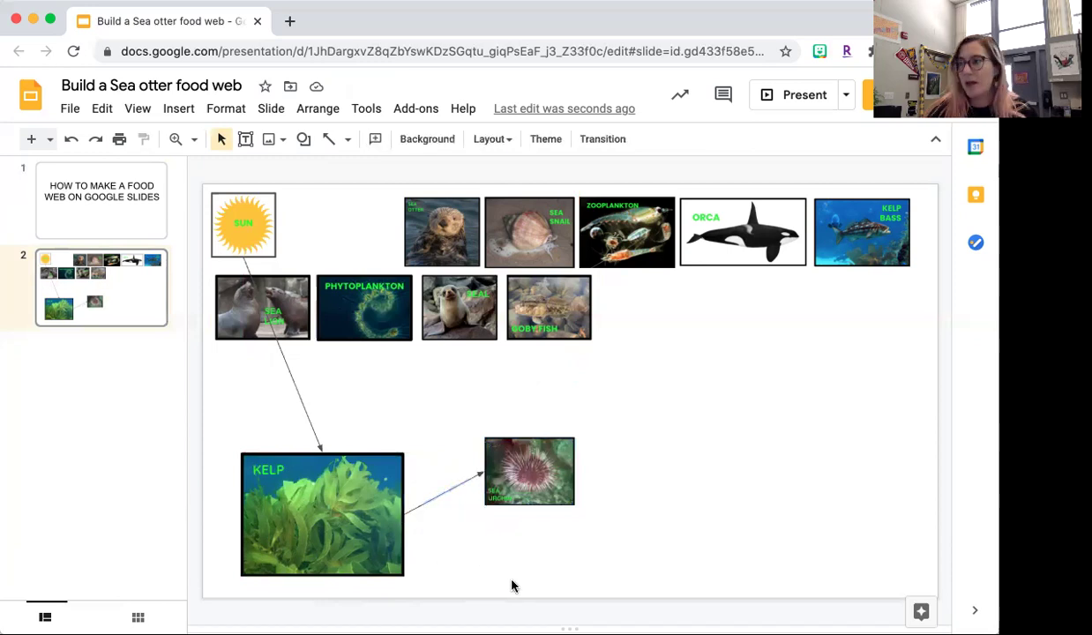
# Make the kelp-to-sea-urchin arrow 4px thick and blue.
pyautogui.click(445, 492)
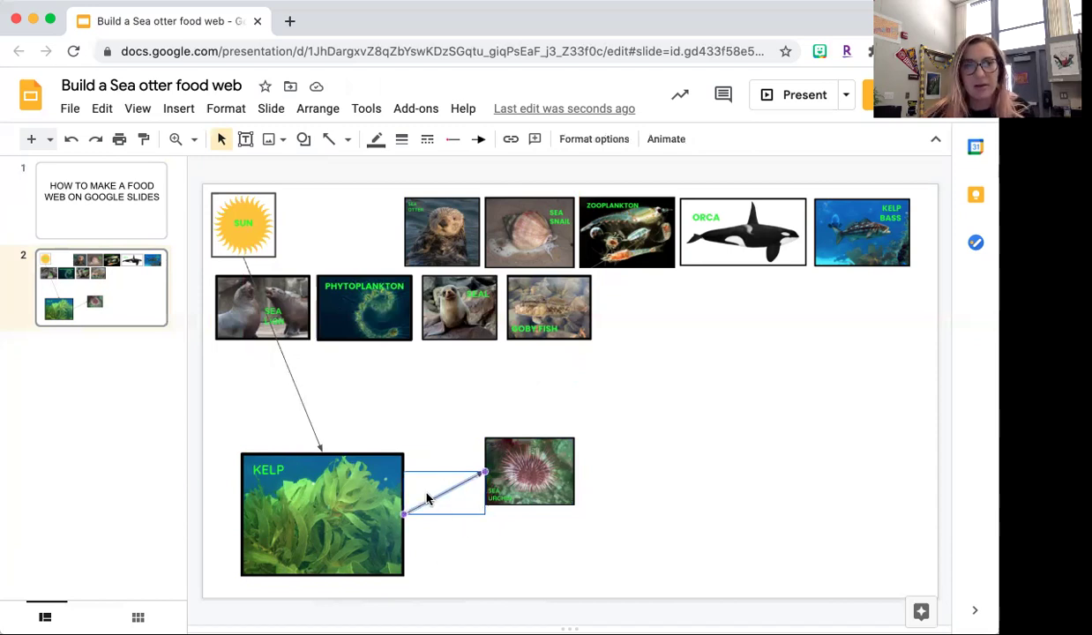
pyautogui.click(402, 141)
pyautogui.click(443, 279)
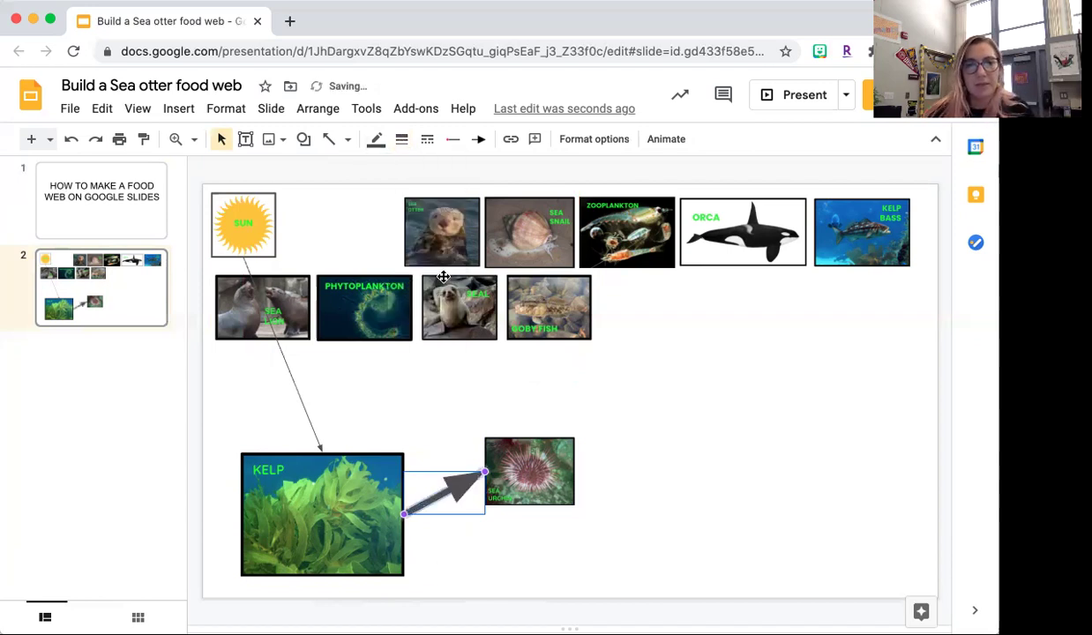
pyautogui.click(401, 139)
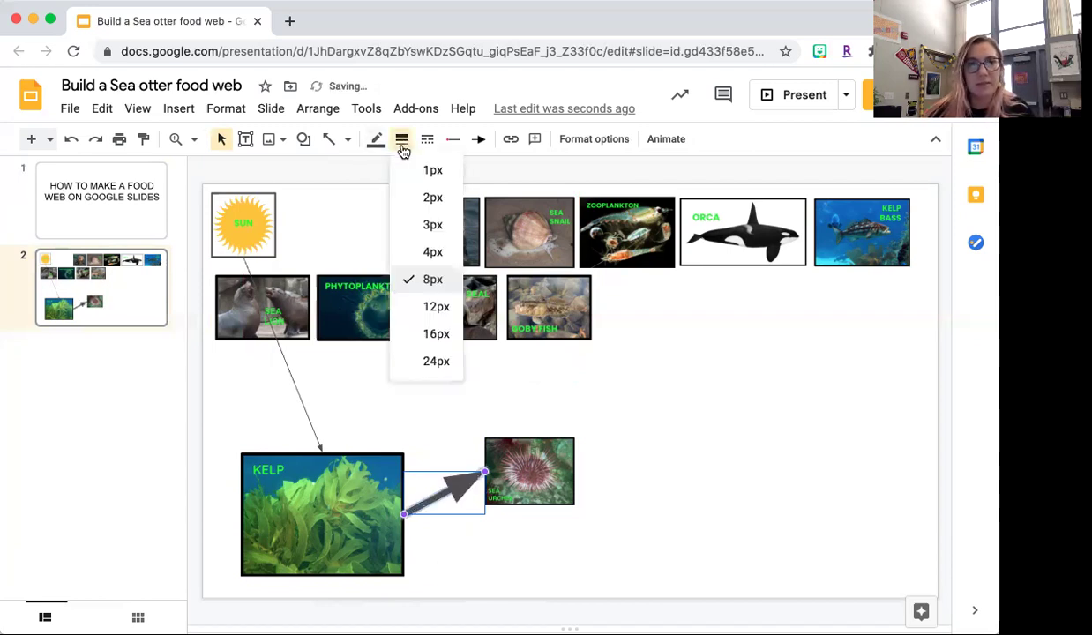
pyautogui.click(436, 250)
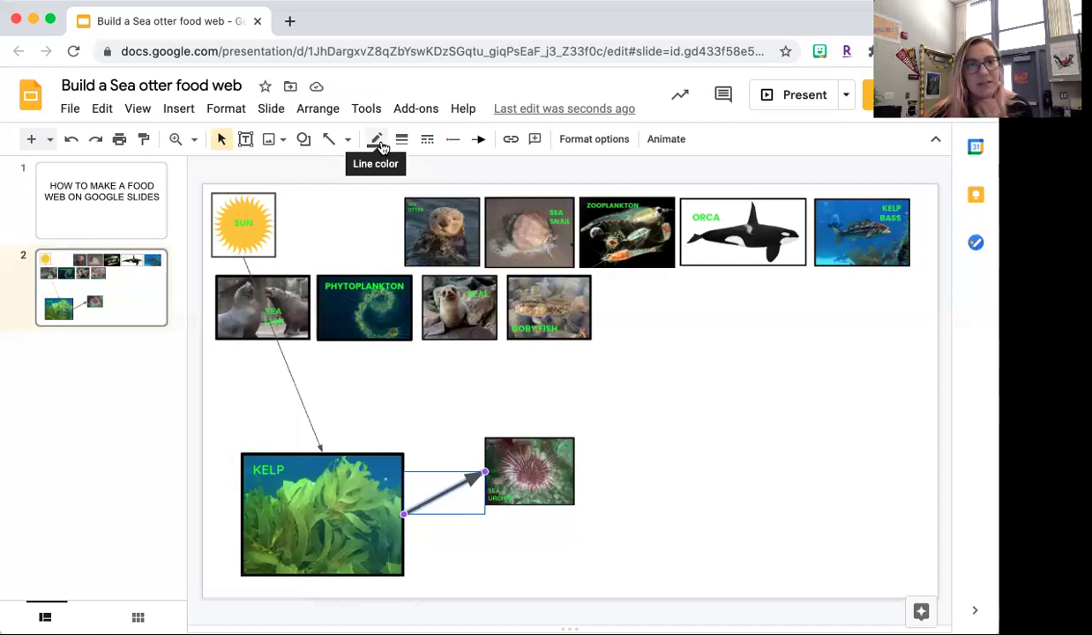
pyautogui.click(376, 139)
pyautogui.click(458, 377)
pyautogui.click(432, 470)
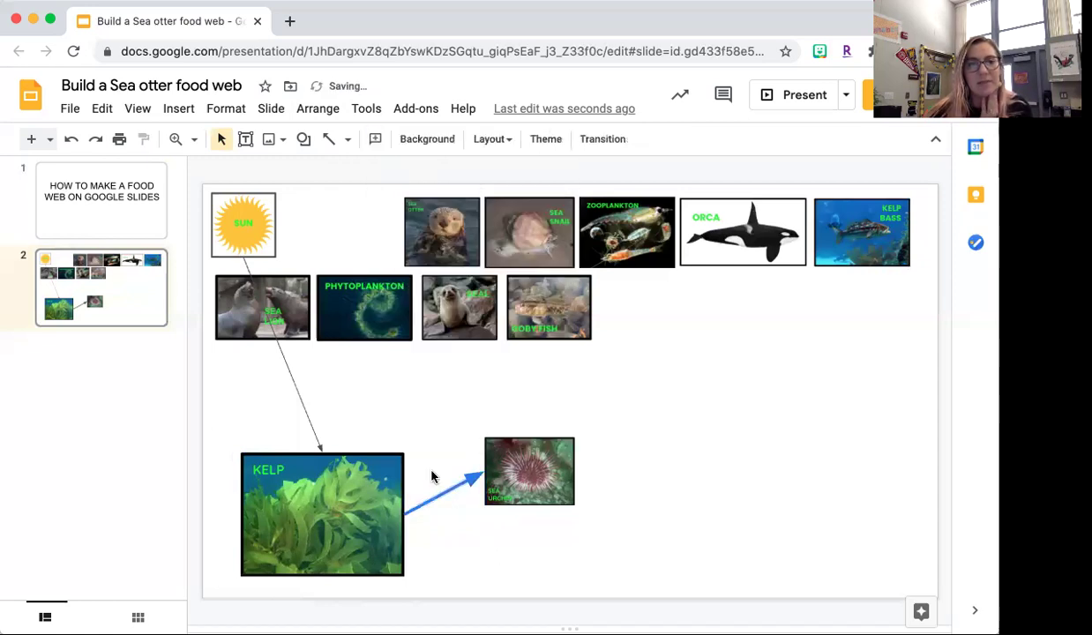
# Make the sun-to-kelp arrow 4px thick and blue as well.
pyautogui.click(307, 416)
pyautogui.click(402, 139)
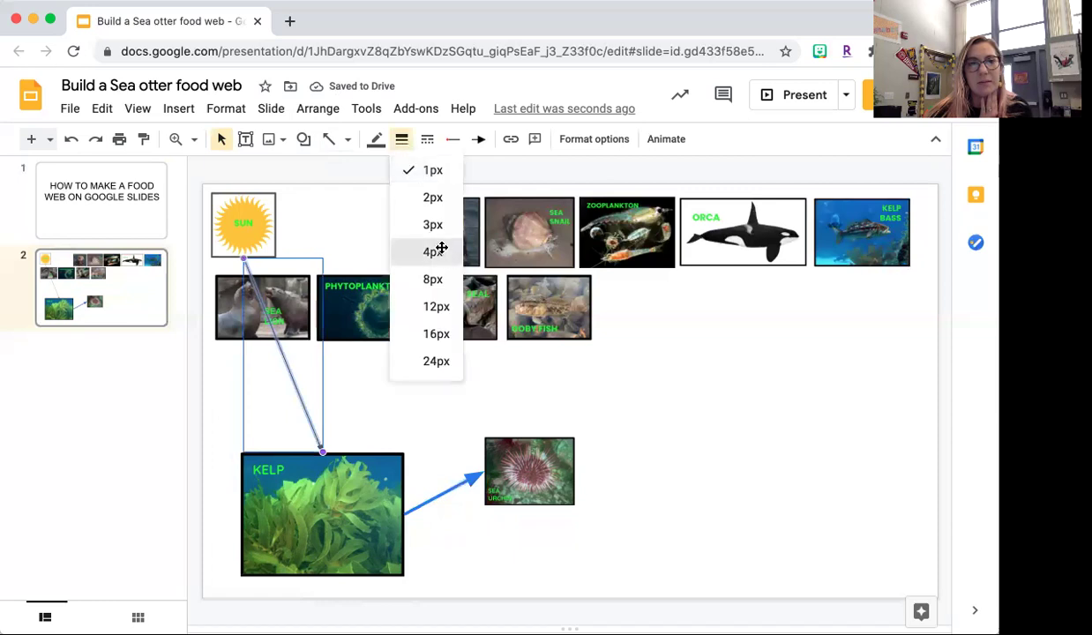
pyautogui.click(434, 252)
pyautogui.click(401, 139)
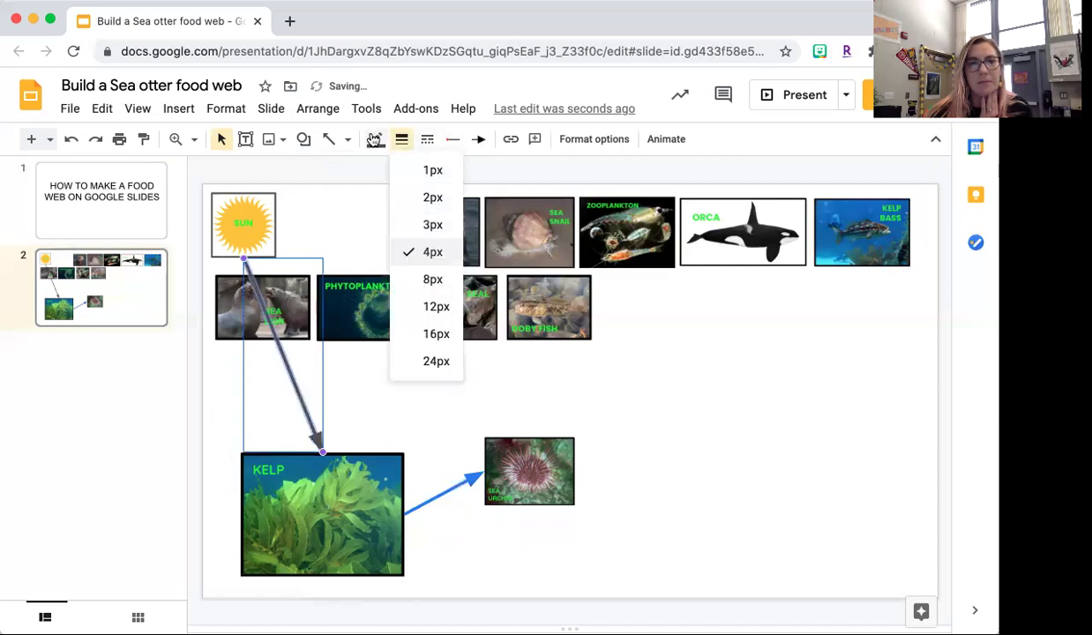
pyautogui.click(376, 140)
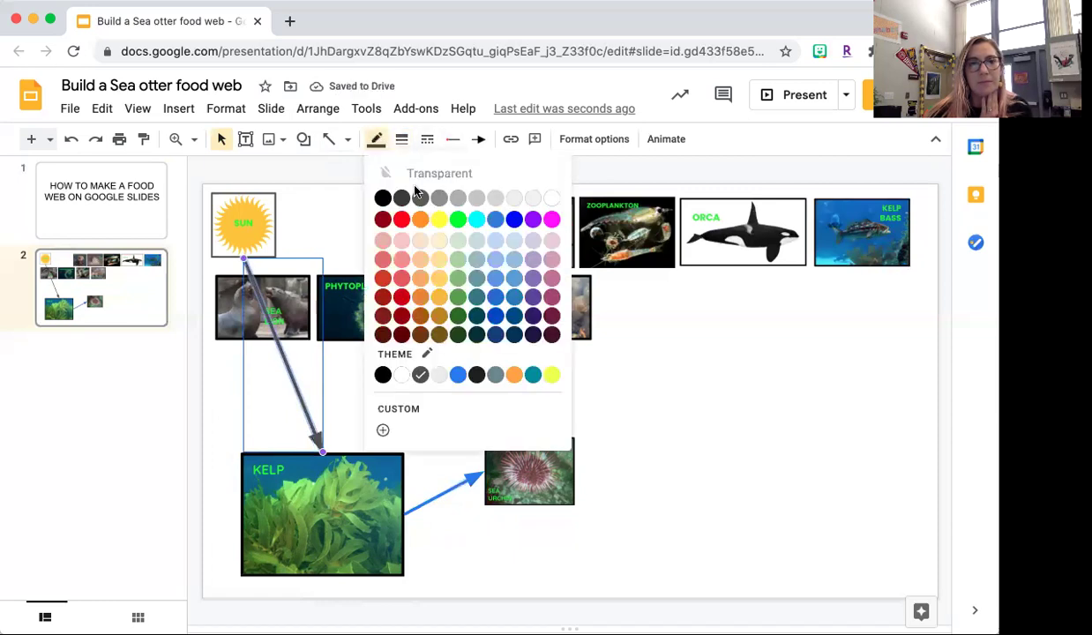
pyautogui.click(478, 139)
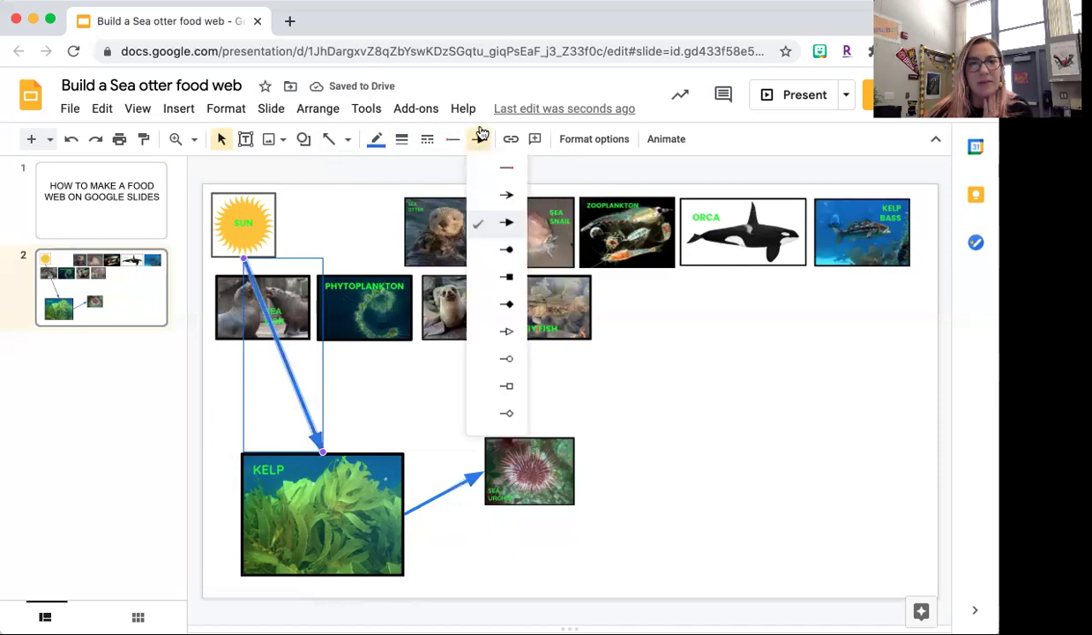
pyautogui.click(481, 134)
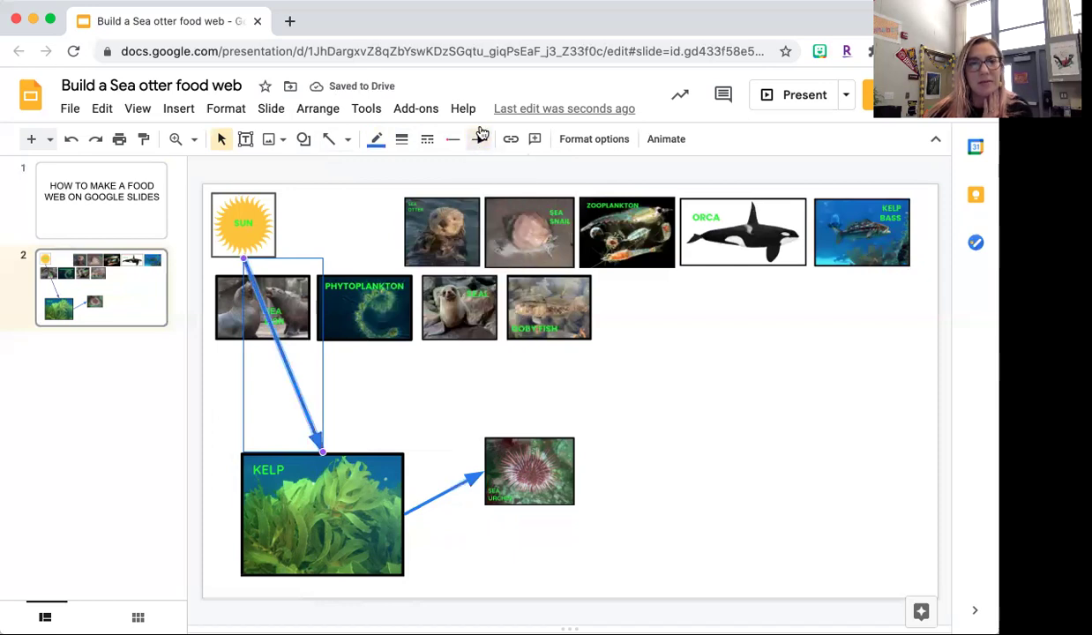
pyautogui.click(424, 422)
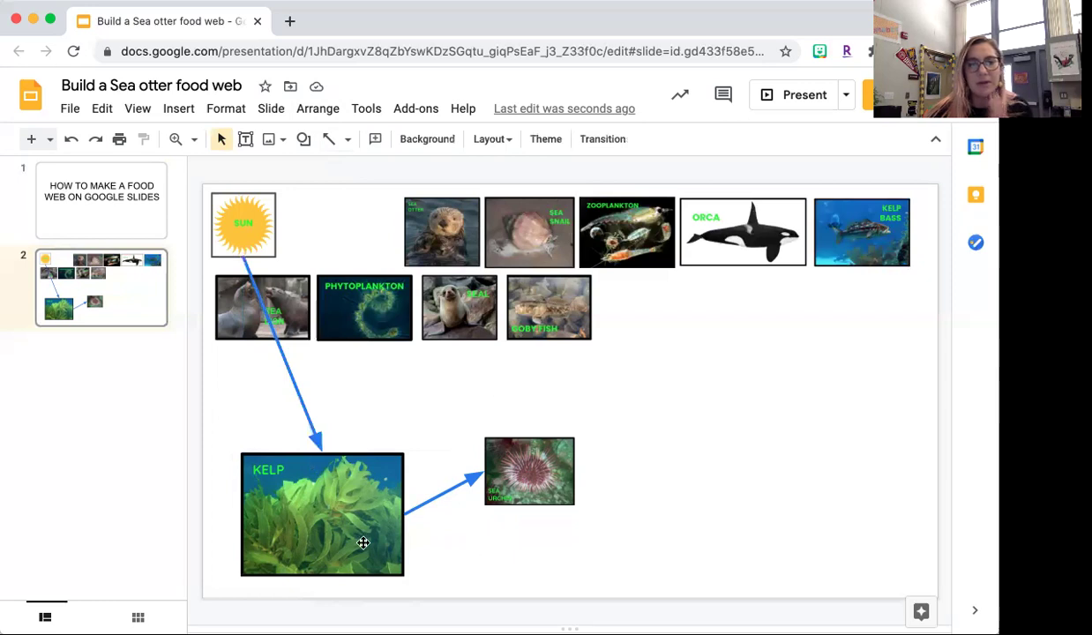